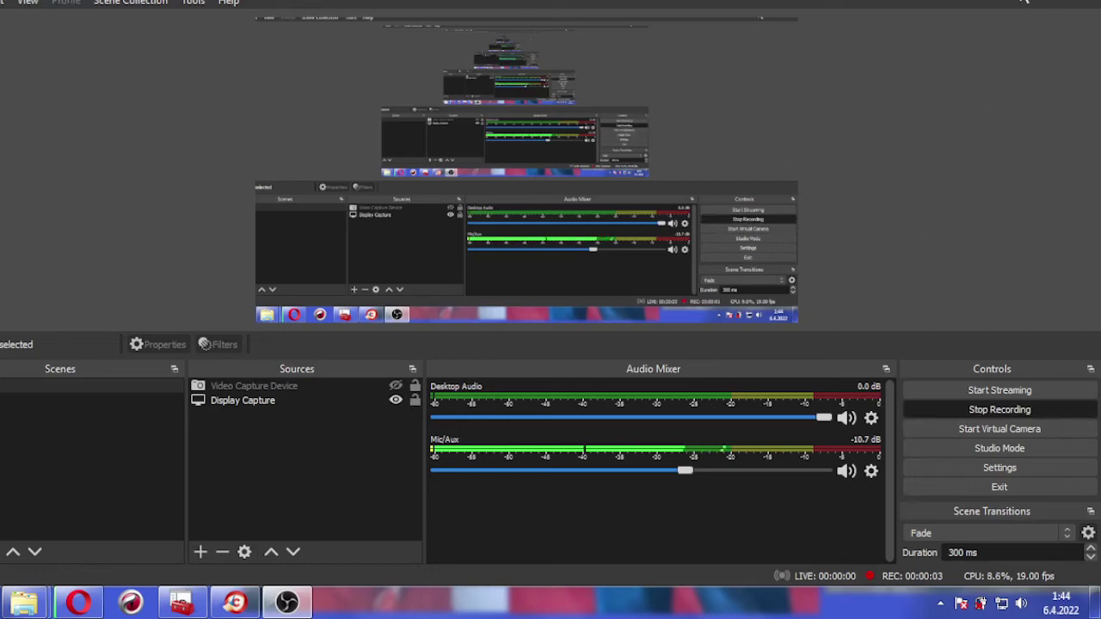
{"action": "left_click", "coordinate": [1024, 1]}
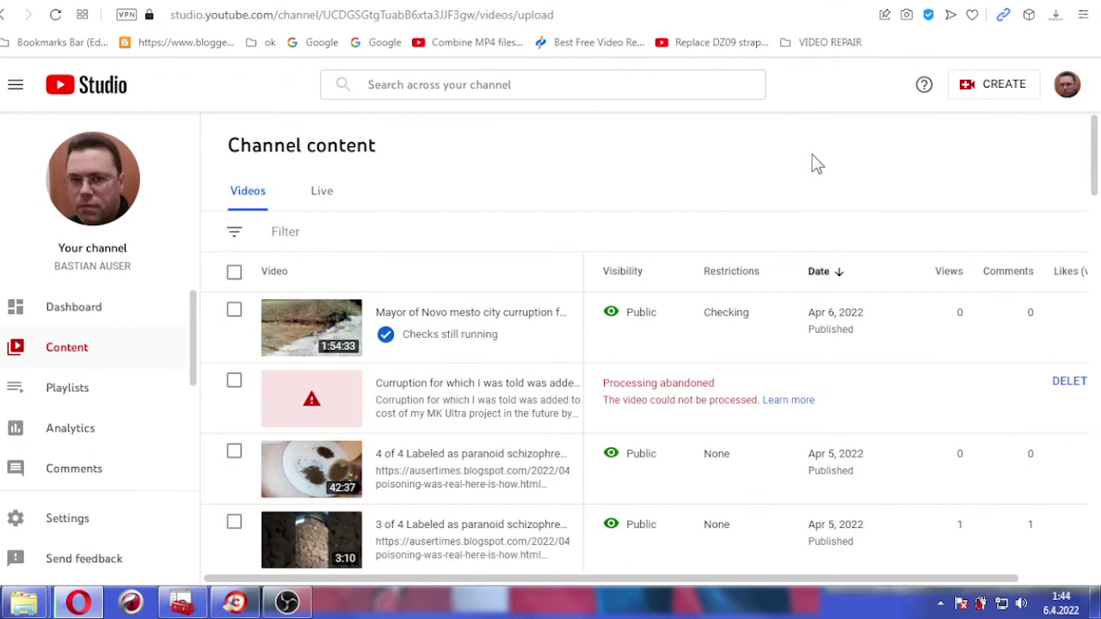
Check downloads, download the newest video via Options > Download, and Google 'speed isp'.
{"action": "left_click", "coordinate": [1055, 14]}
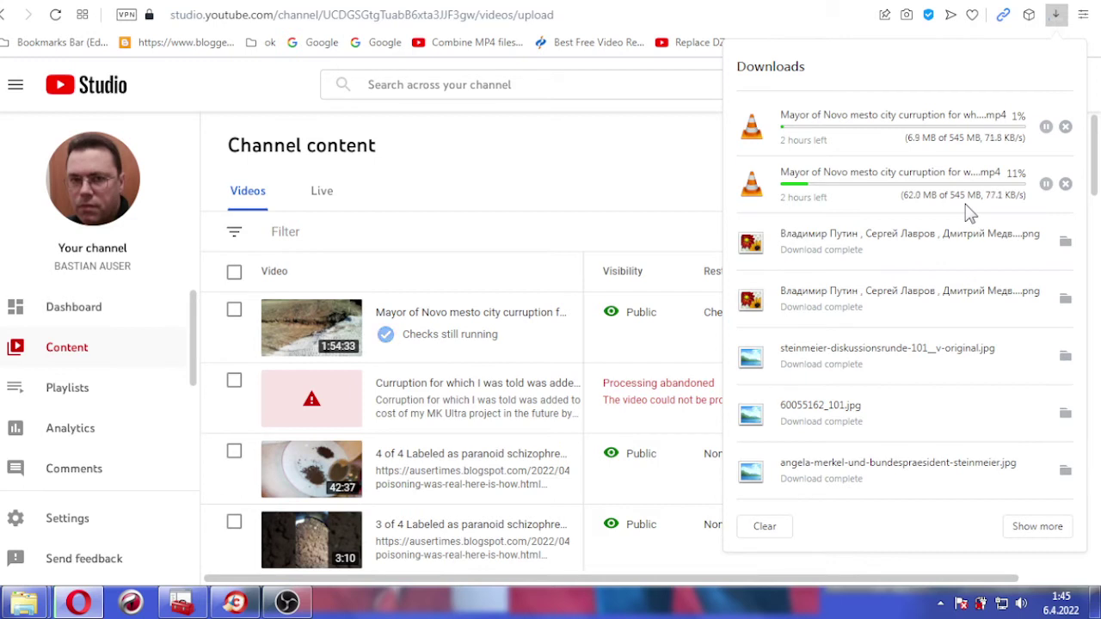
{"action": "left_click", "coordinate": [649, 179]}
{"action": "mouse_move", "coordinate": [473, 327]}
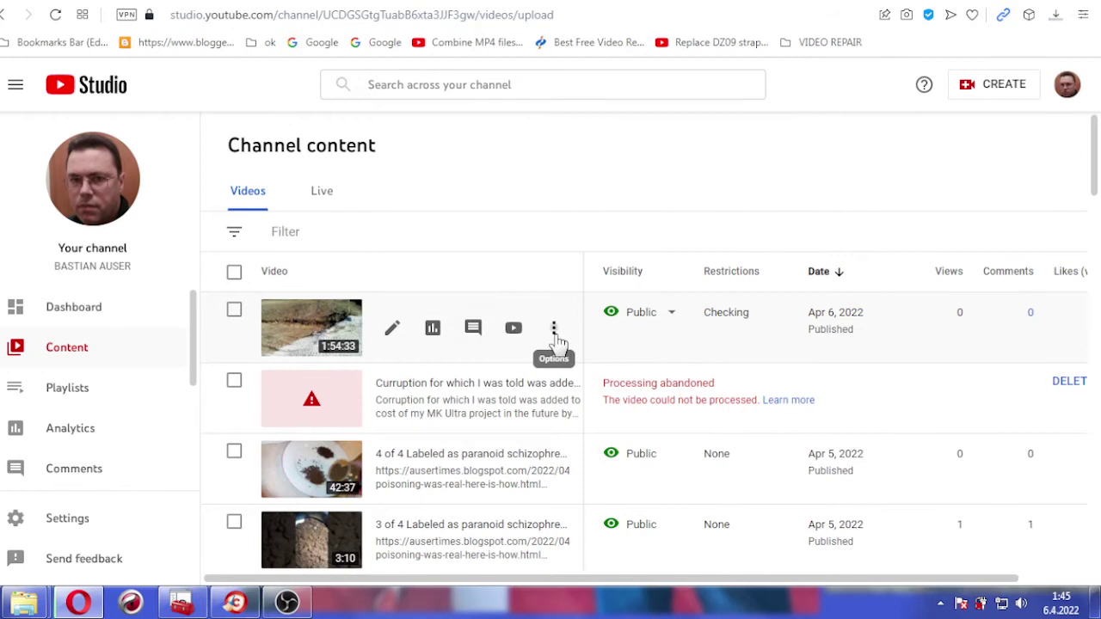
{"action": "left_click", "coordinate": [553, 327]}
{"action": "left_click", "coordinate": [443, 411]}
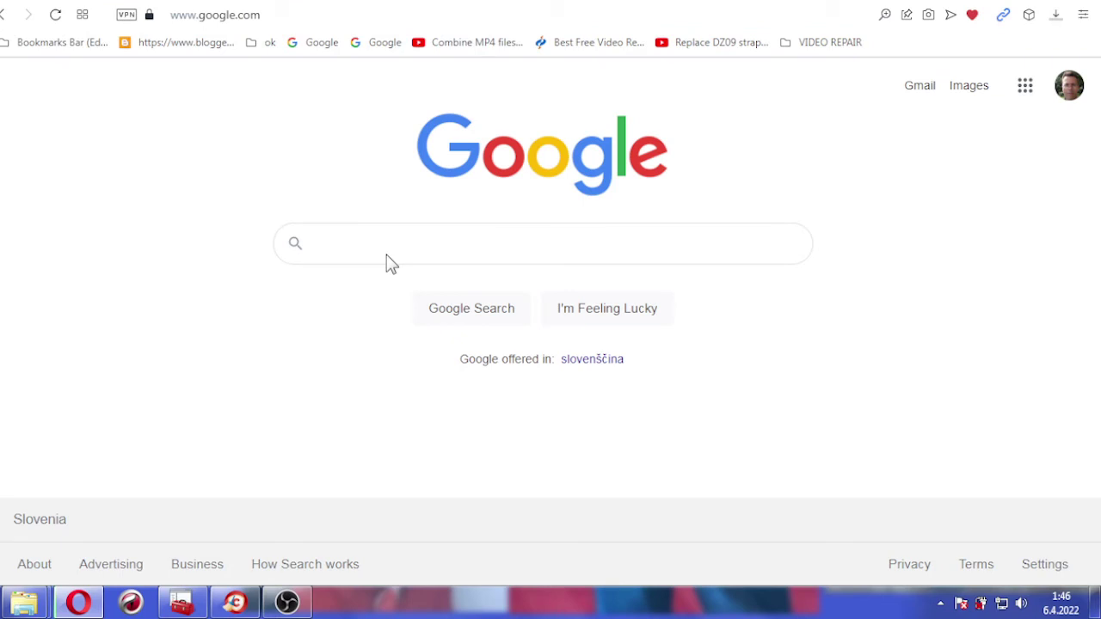
{"action": "type", "text": "speed isp"}
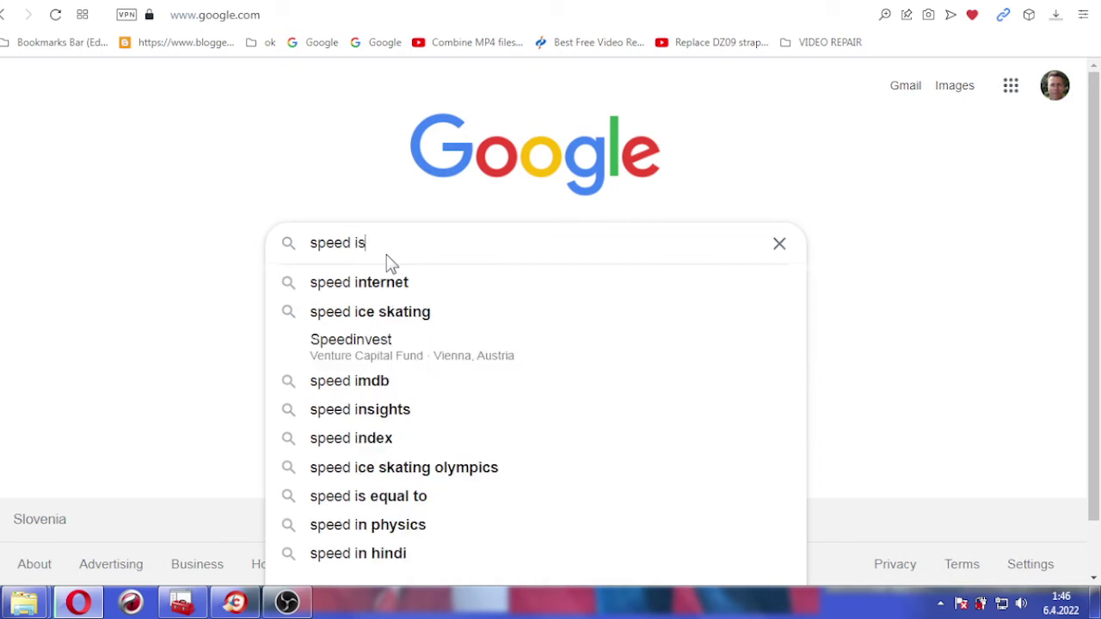
{"action": "key", "text": "Return"}
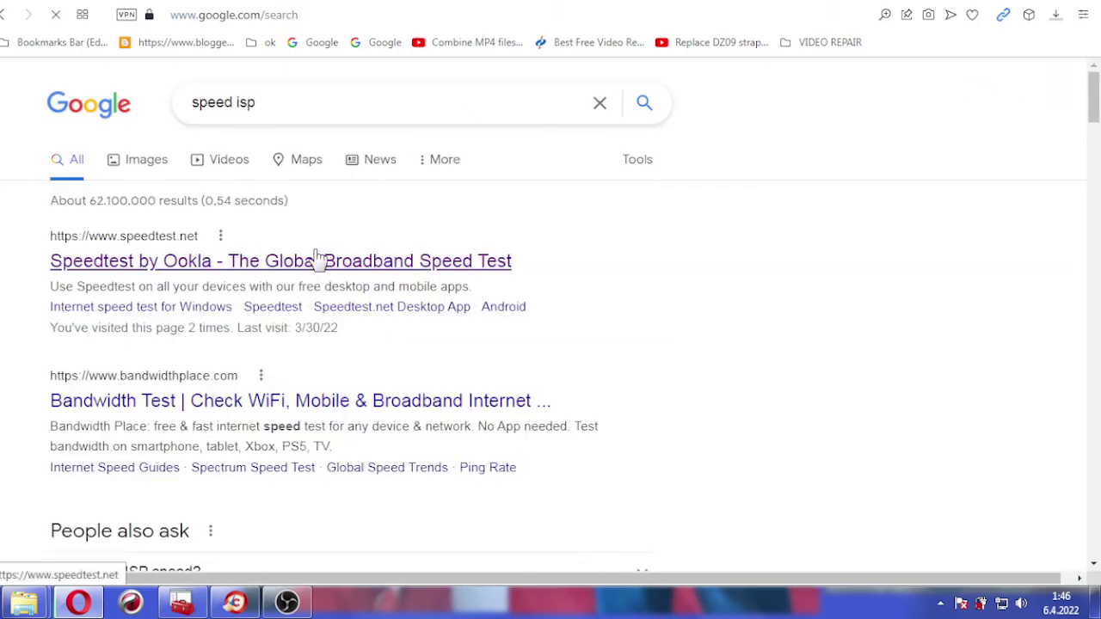
Run Speedtest by Ookla (49.74 Mbps down, 15.85 Mbps up), then Google 'date time'.
{"action": "left_click", "coordinate": [430, 259]}
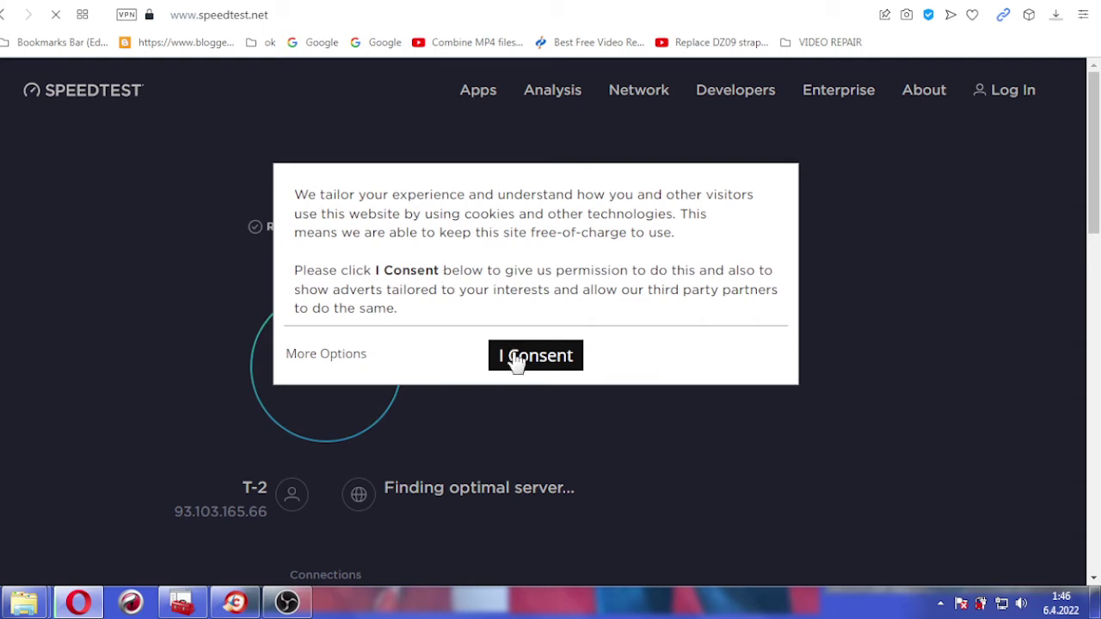
{"action": "left_click", "coordinate": [517, 368]}
{"action": "left_click", "coordinate": [324, 375]}
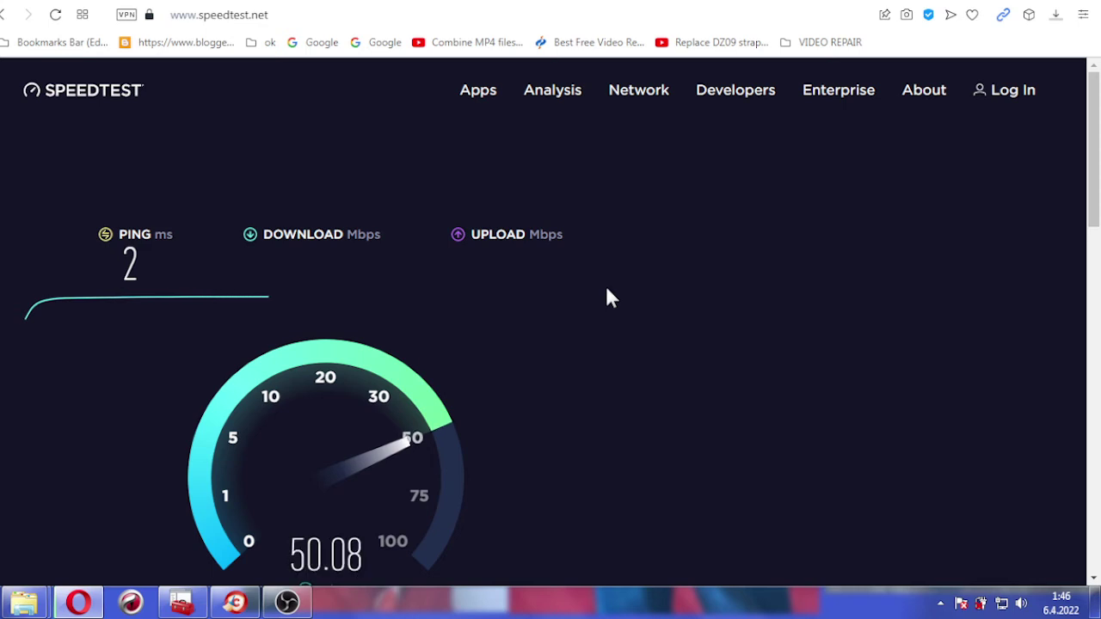
{"action": "left_click_drag", "start_coordinate": [1094, 120], "coordinate": [1096, 172]}
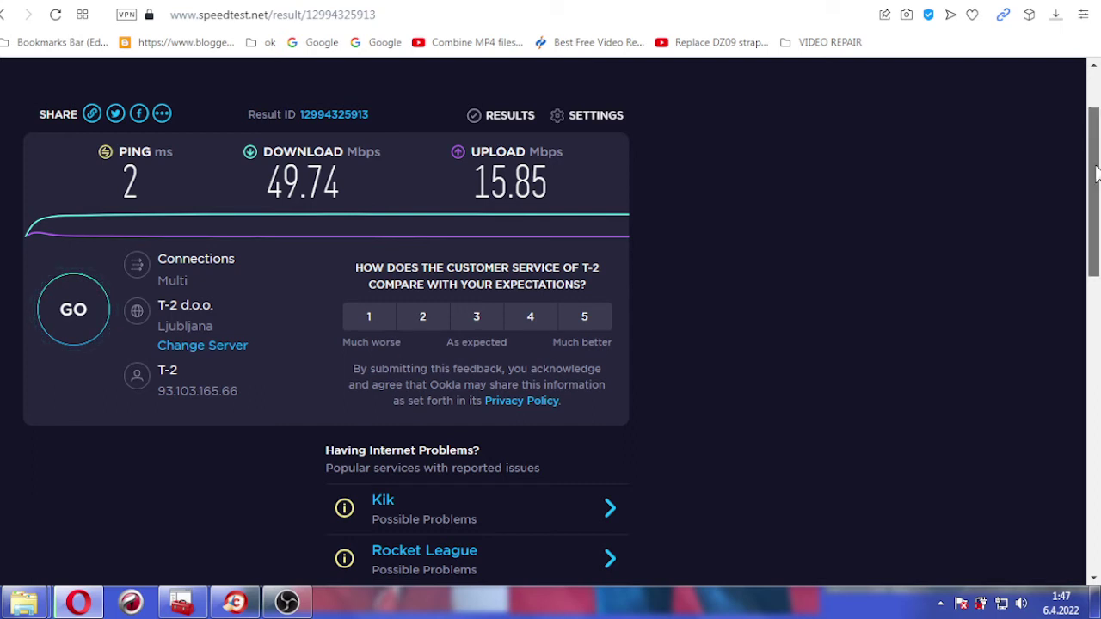
{"action": "left_click_drag", "start_coordinate": [1097, 171], "coordinate": [1094, 379]}
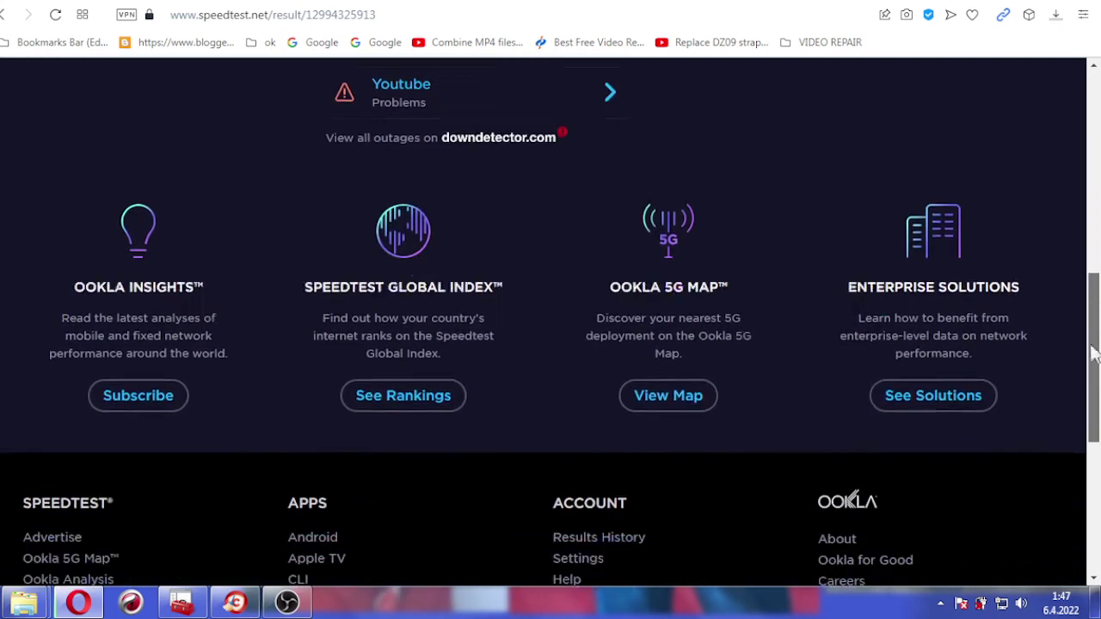
{"action": "left_click", "coordinate": [382, 42]}
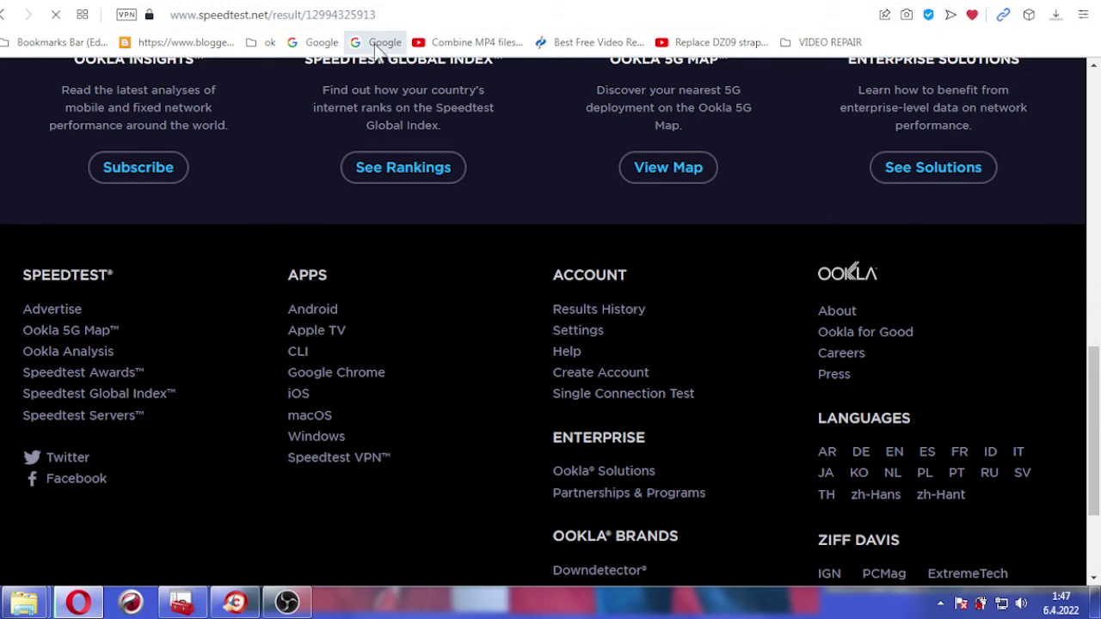
{"action": "type", "text": "d"}
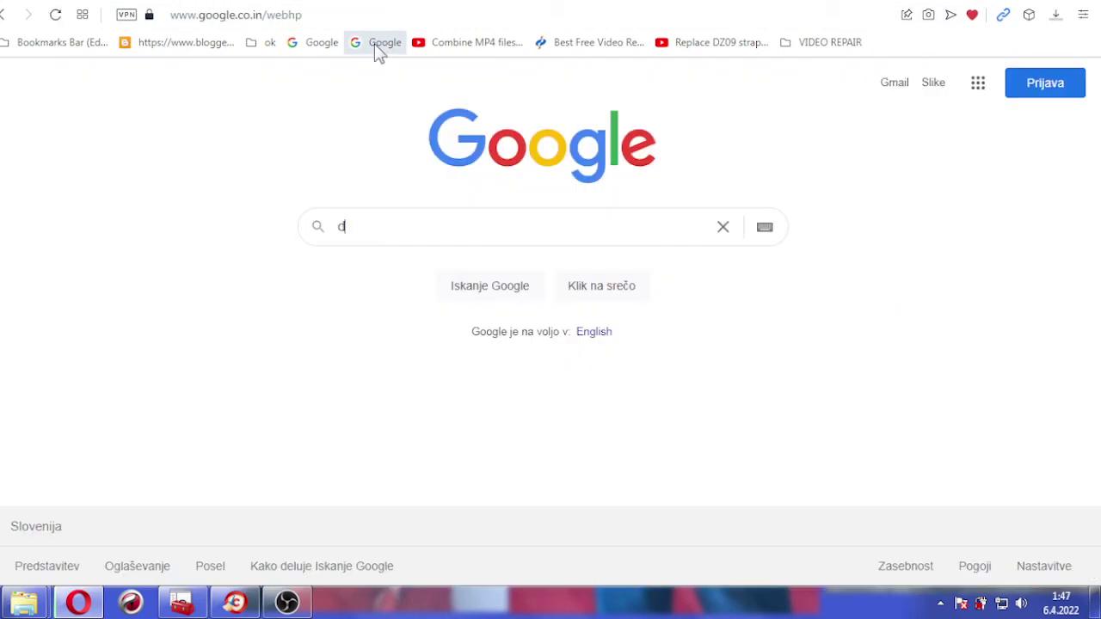
{"action": "type", "text": "ate time"}
{"action": "key", "text": "Return"}
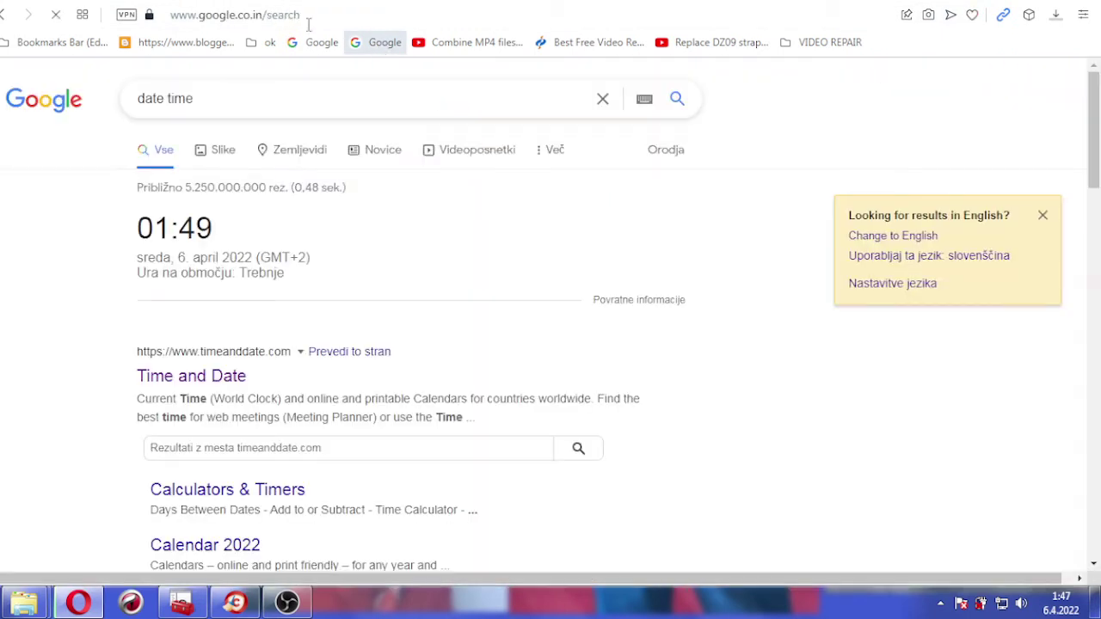
Open timeanddate.com's Novo Mesto time page and view the three in-progress video downloads.
{"action": "left_click", "coordinate": [368, 355]}
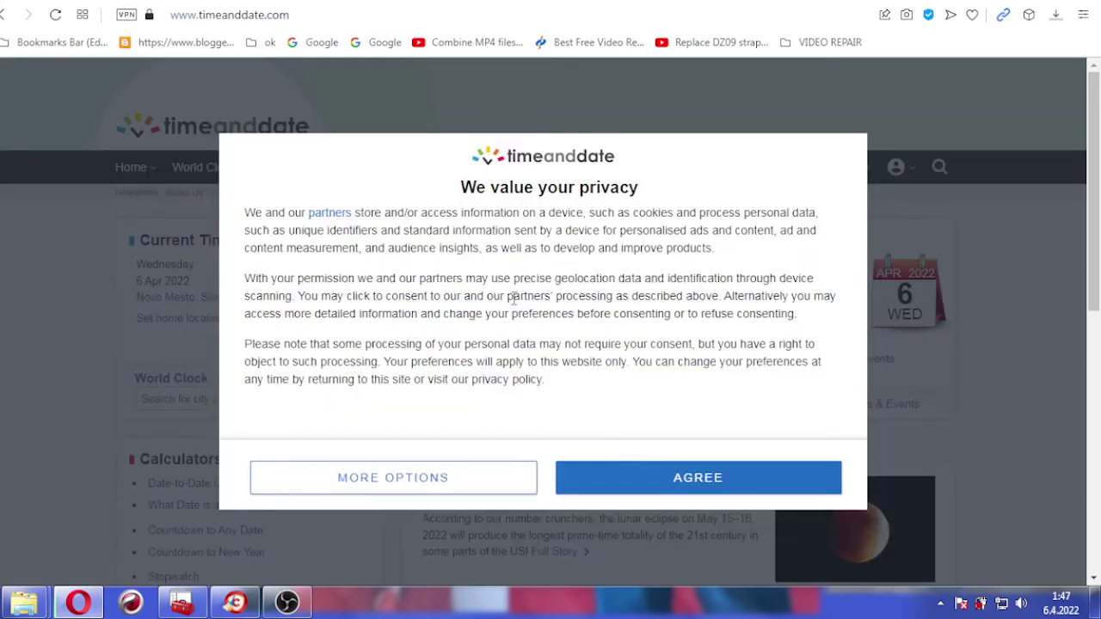
{"action": "left_click", "coordinate": [647, 482]}
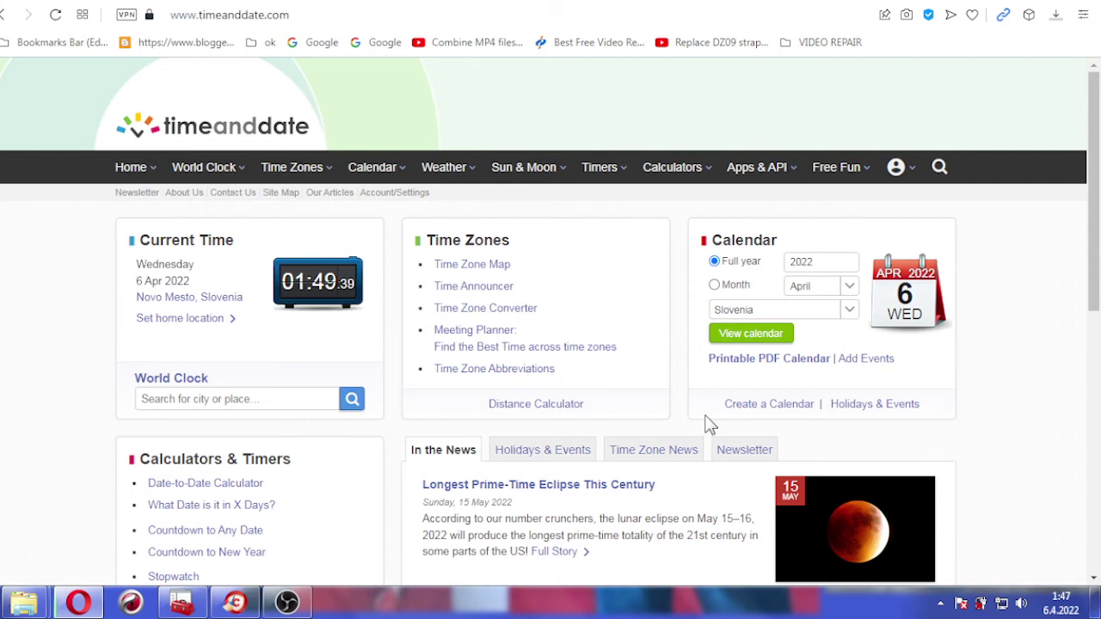
{"action": "left_click", "coordinate": [1055, 15]}
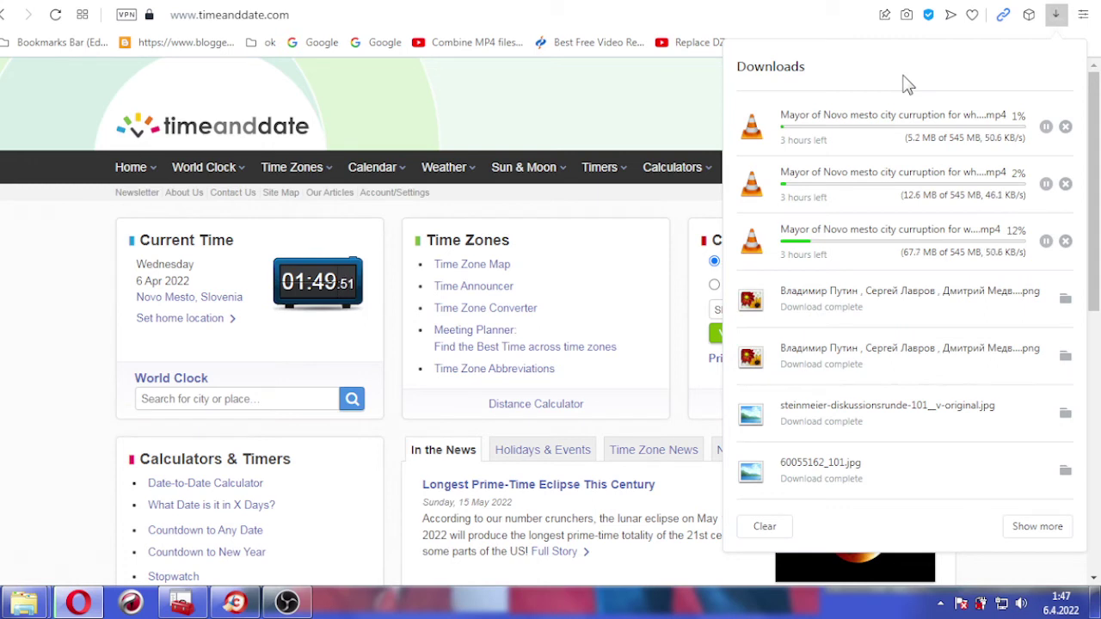
Cancel the 1% and 2% duplicate video downloads and close the downloads list.
{"action": "left_click", "coordinate": [1065, 126]}
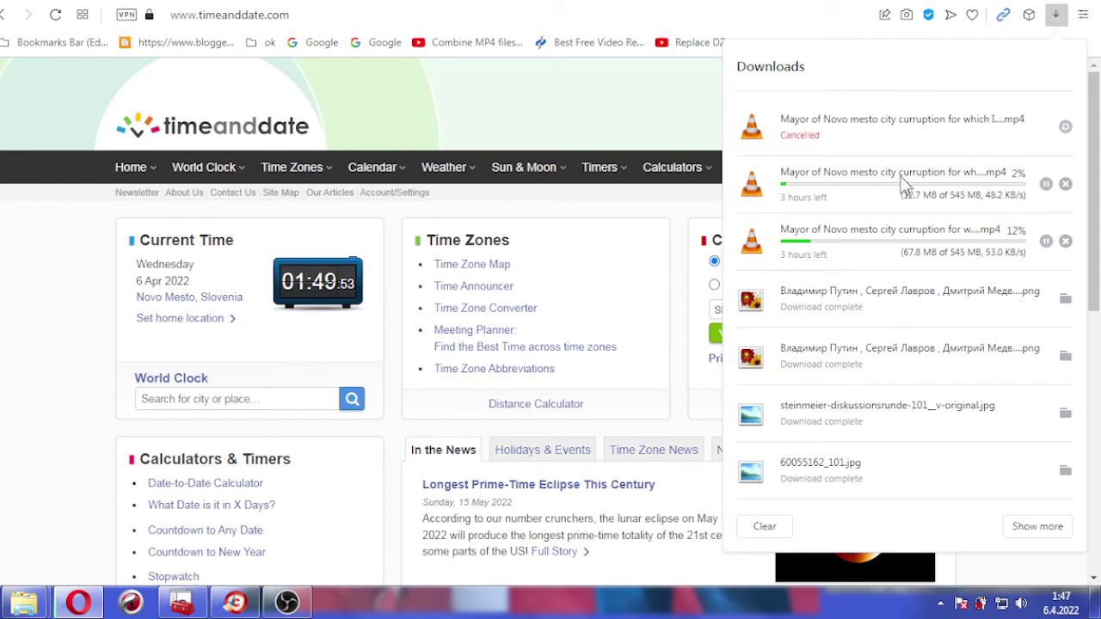
{"action": "left_click", "coordinate": [1064, 184]}
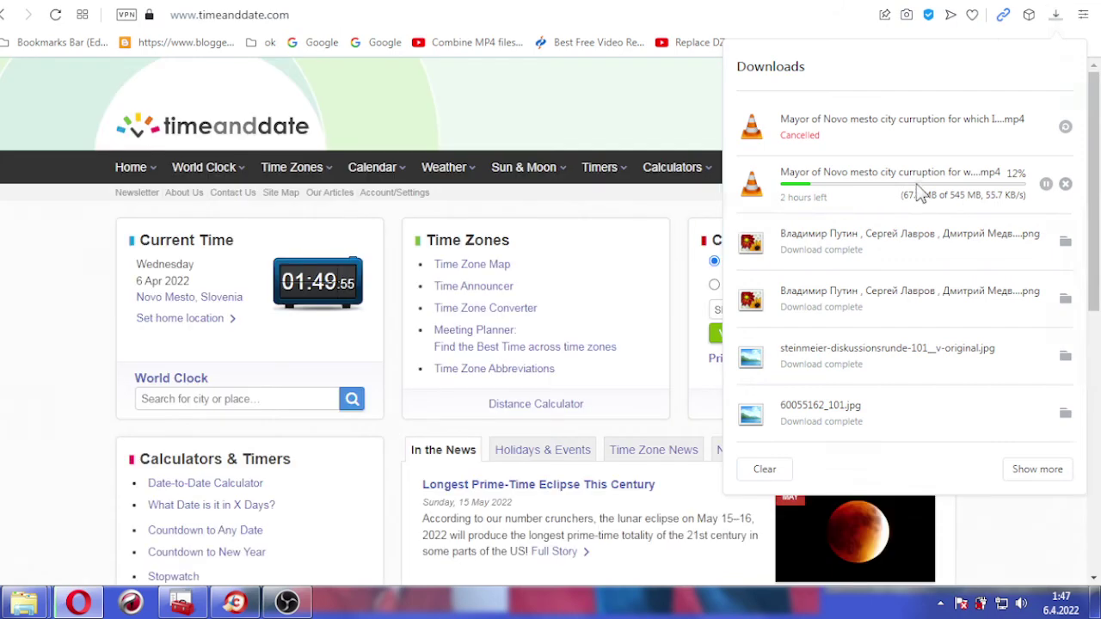
{"action": "left_click", "coordinate": [895, 167]}
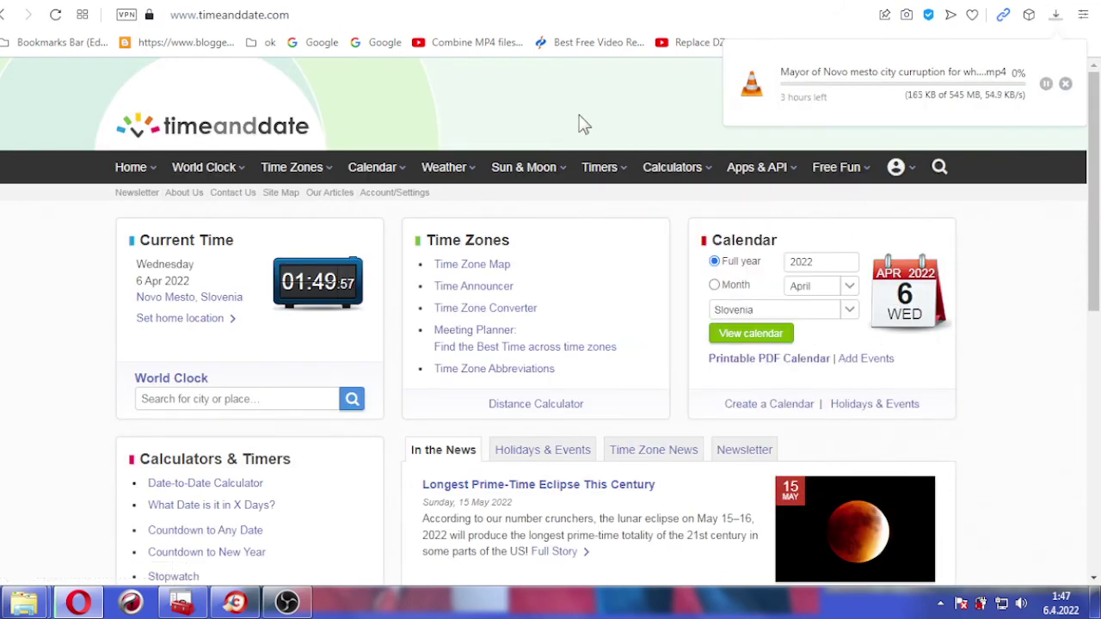
Cancel the newly started 0% download, then return to YouTube Studio's content list.
{"action": "left_click", "coordinate": [1055, 14]}
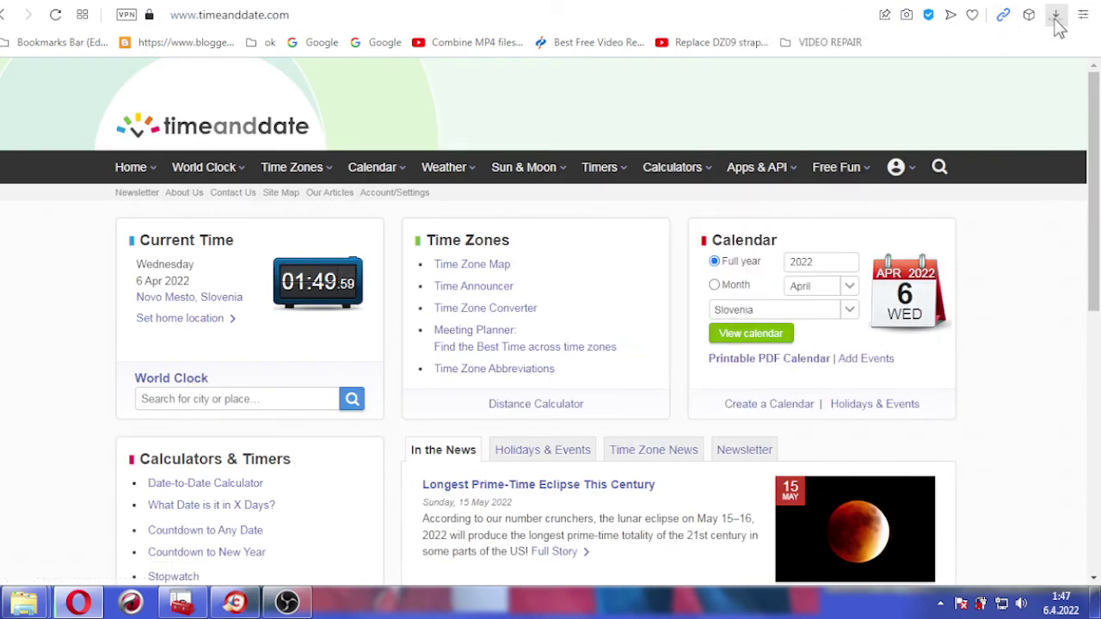
{"action": "left_click", "coordinate": [1055, 15]}
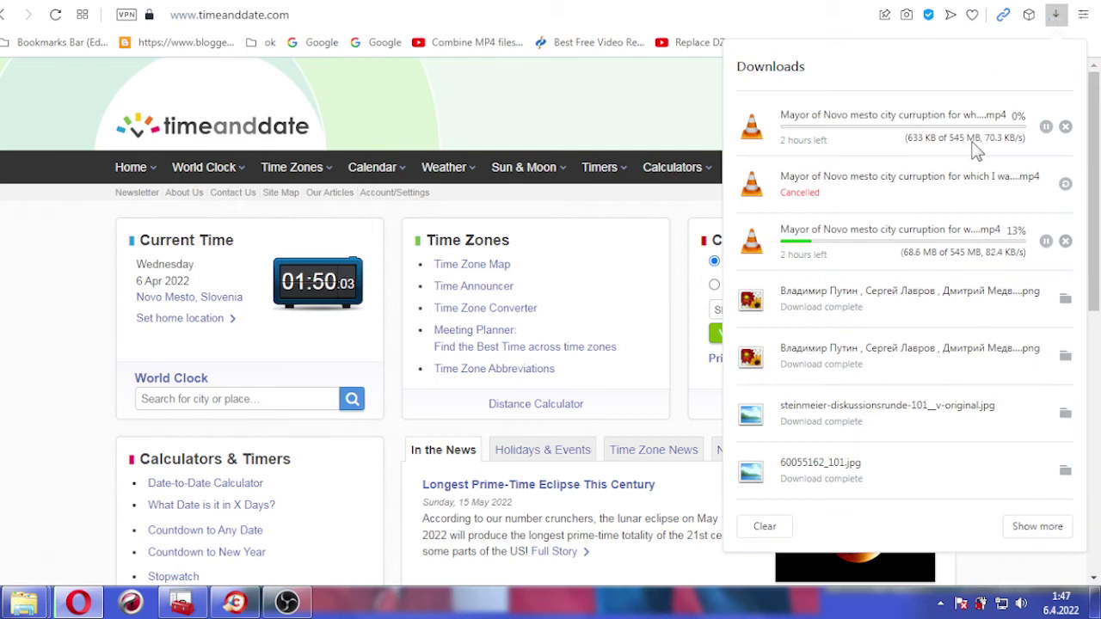
{"action": "left_click", "coordinate": [1065, 126]}
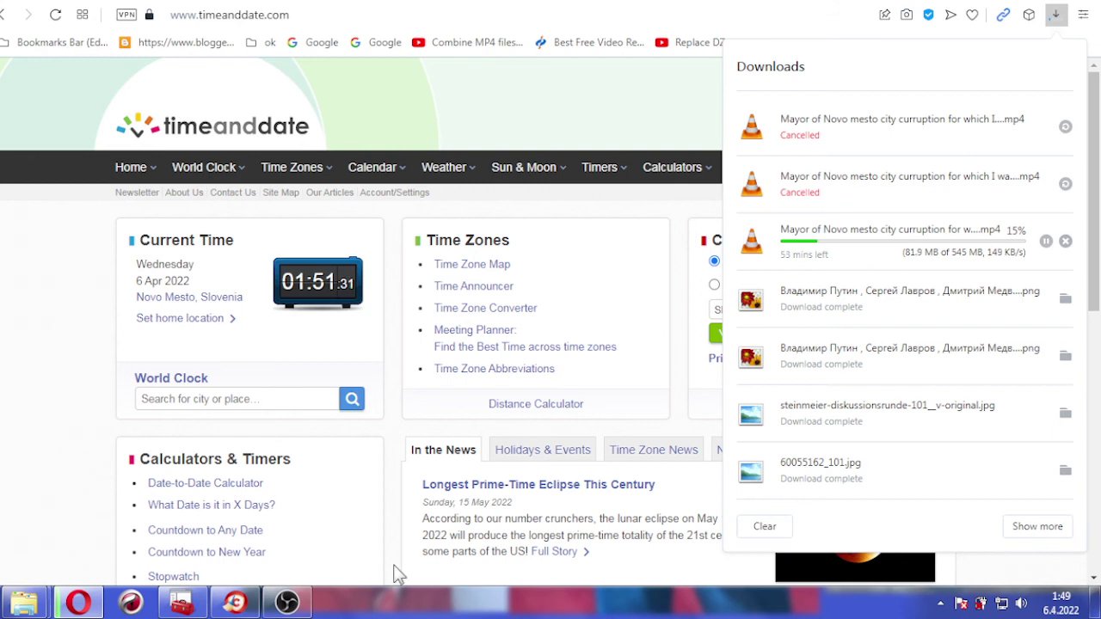
{"action": "left_click", "coordinate": [503, 112]}
{"action": "key", "text": "ctrl+v"}
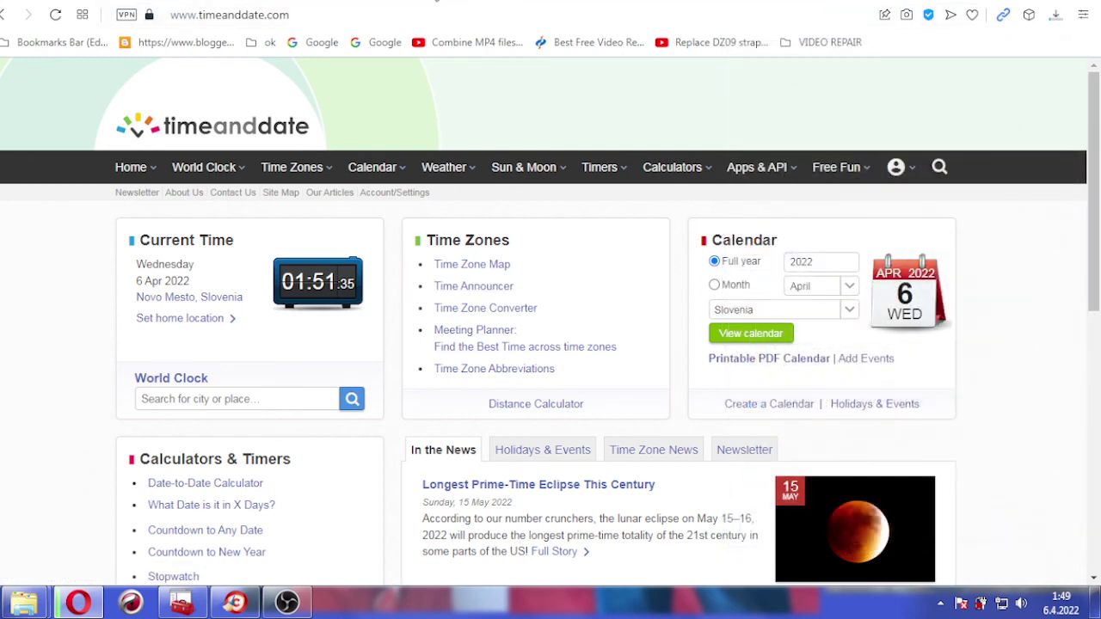
Download the newest YouTube Studio video again via Options > Download.
{"action": "key", "text": "Return"}
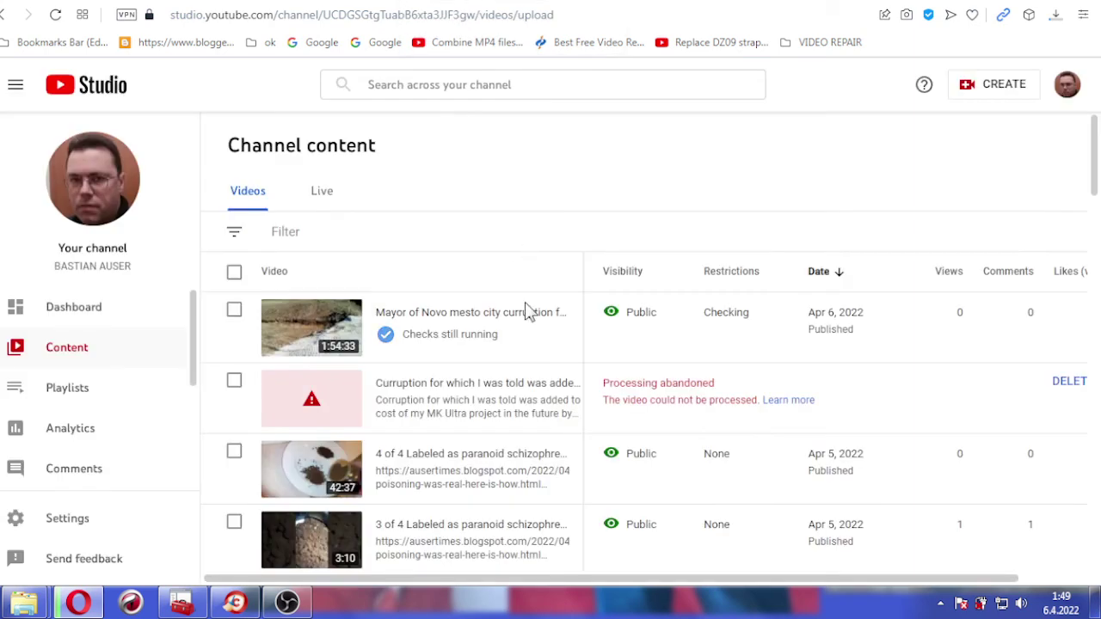
{"action": "mouse_move", "coordinate": [464, 327]}
{"action": "left_click", "coordinate": [556, 329]}
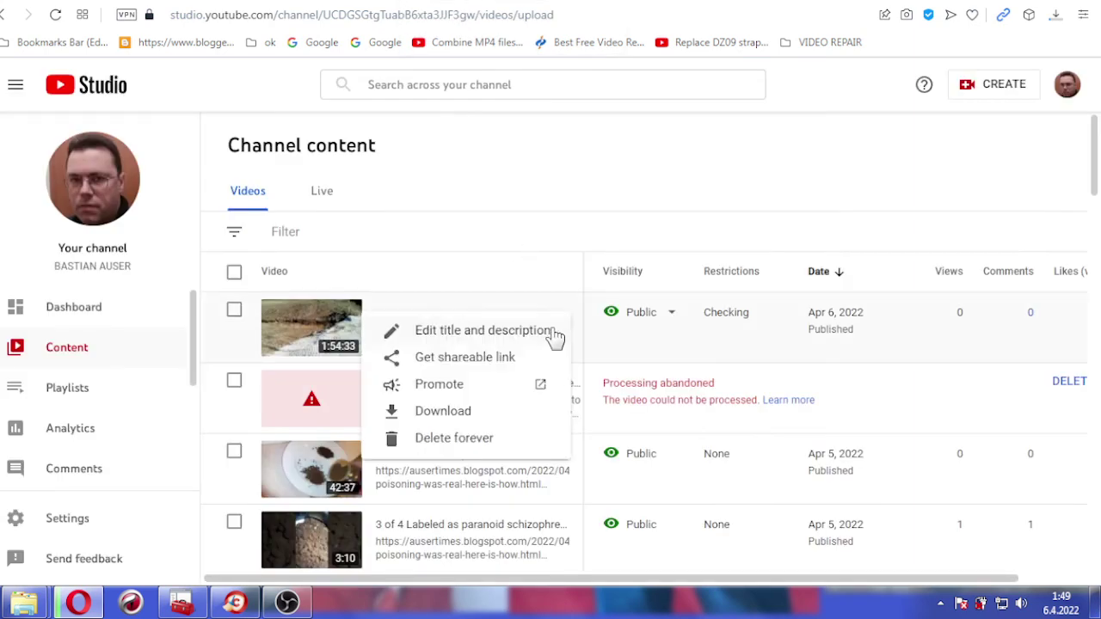
{"action": "left_click", "coordinate": [442, 411]}
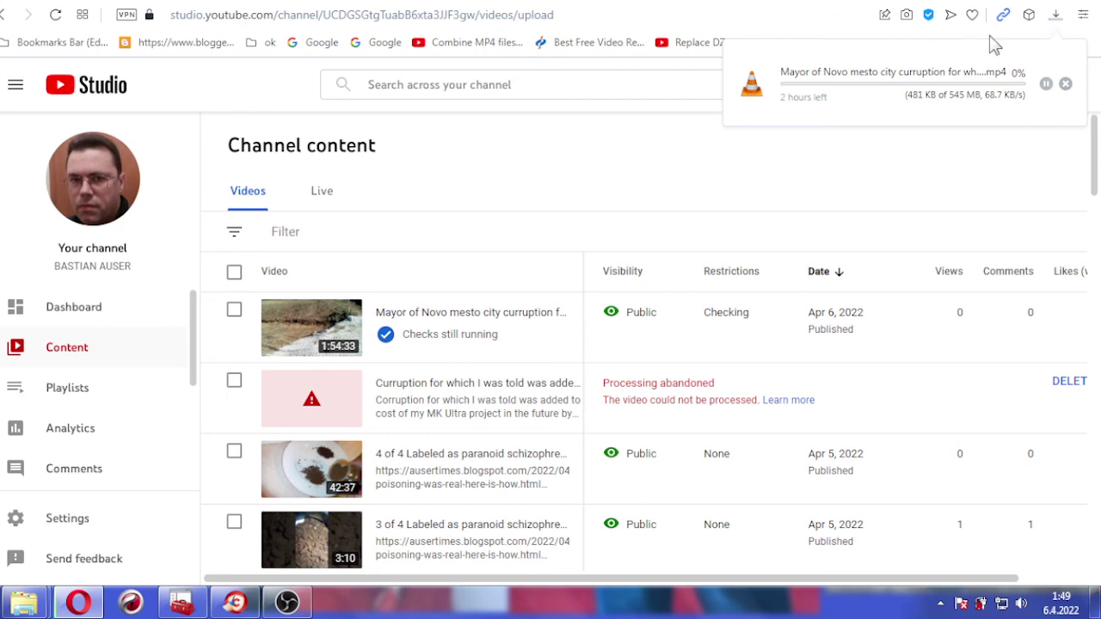
Cancel the new 1% download, leaving one copy at 16%, and return to OBS Studio.
{"action": "left_click", "coordinate": [1057, 15]}
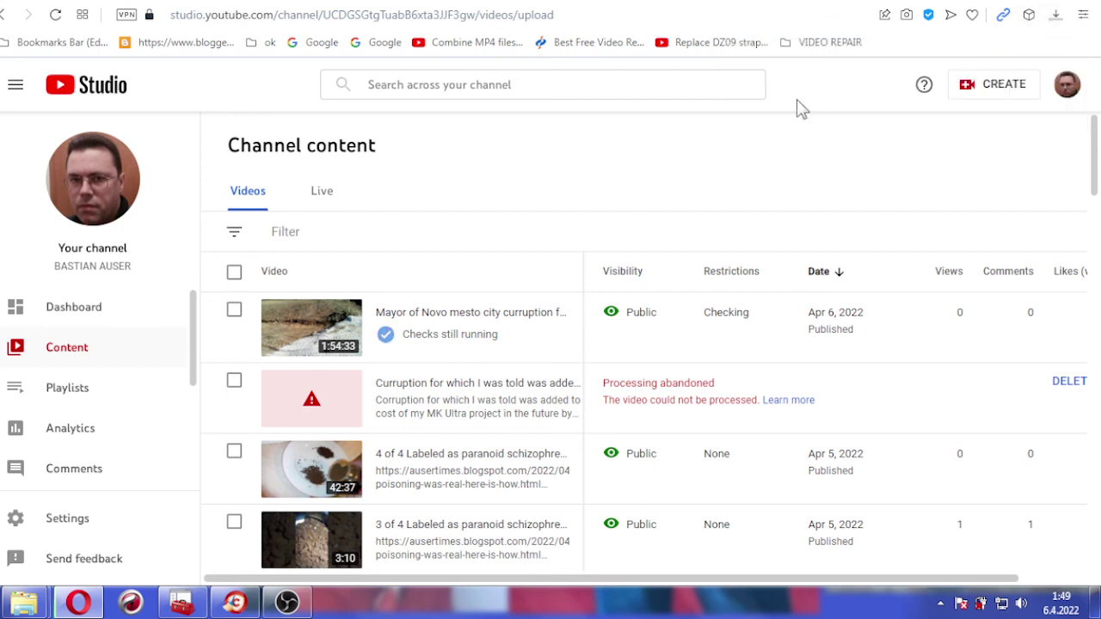
{"action": "left_click", "coordinate": [1058, 15]}
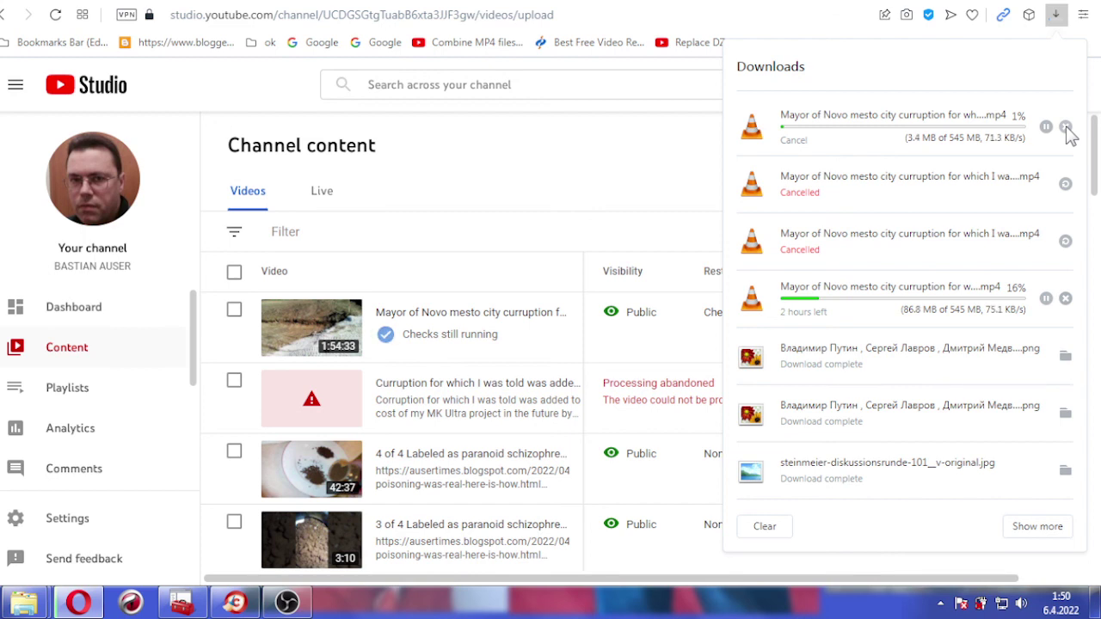
{"action": "left_click", "coordinate": [1066, 127]}
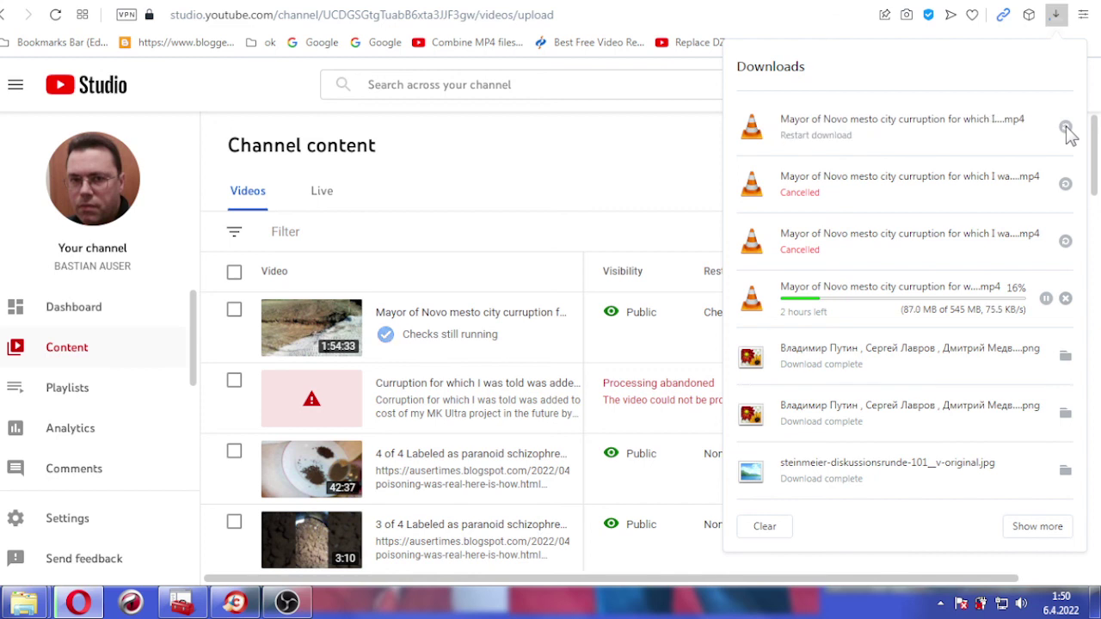
{"action": "left_click", "coordinate": [540, 170]}
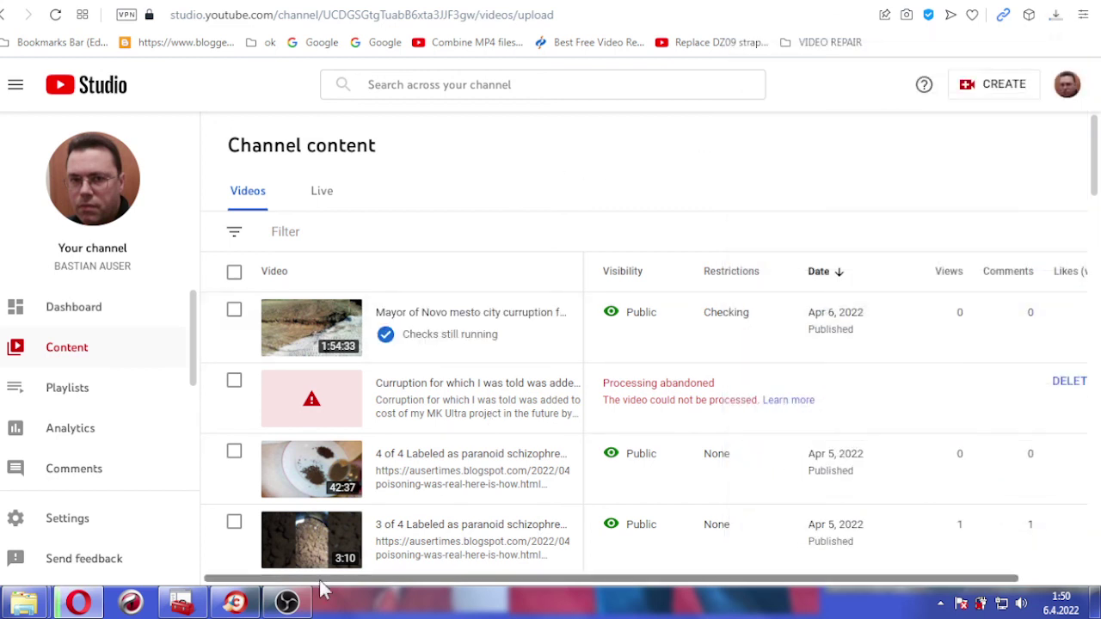
{"action": "left_click", "coordinate": [287, 602]}
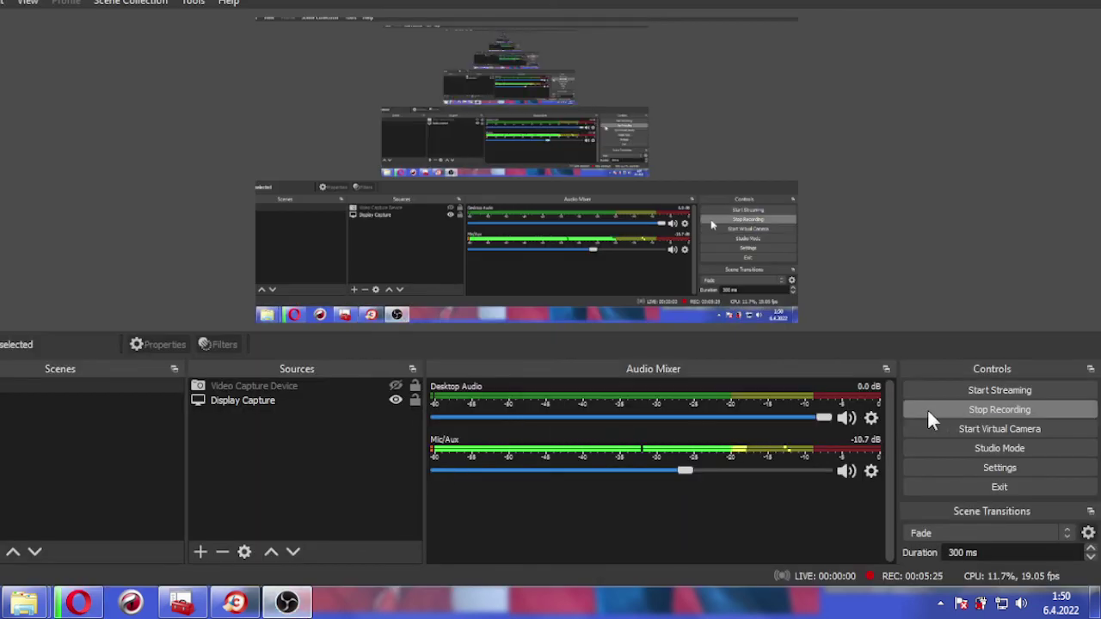